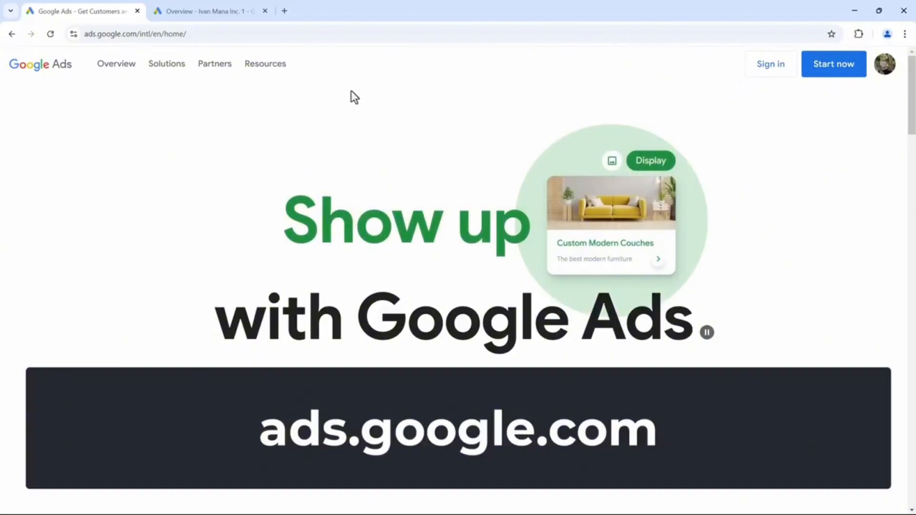
# - Open the account's campaign list and start a new campaign
pyautogui.click(210, 11)
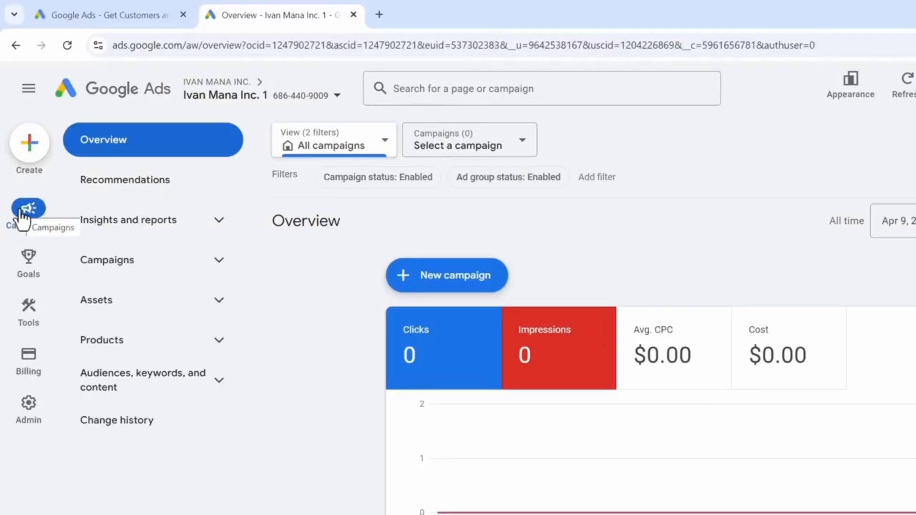
pyautogui.click(145, 279)
pyautogui.click(153, 311)
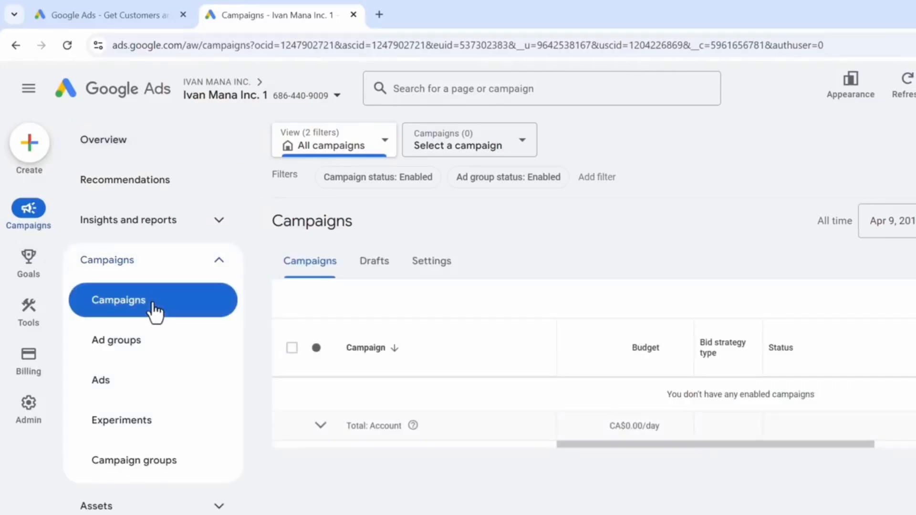
pyautogui.click(295, 303)
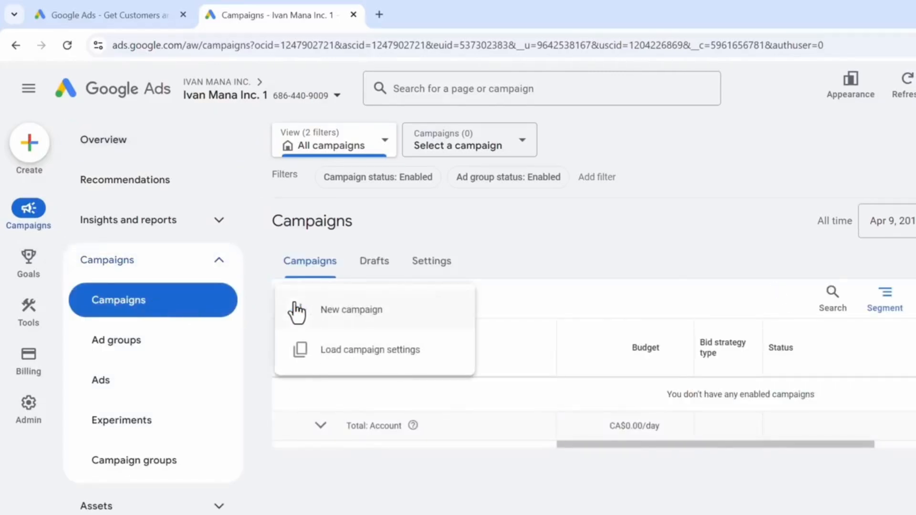
pyautogui.click(430, 314)
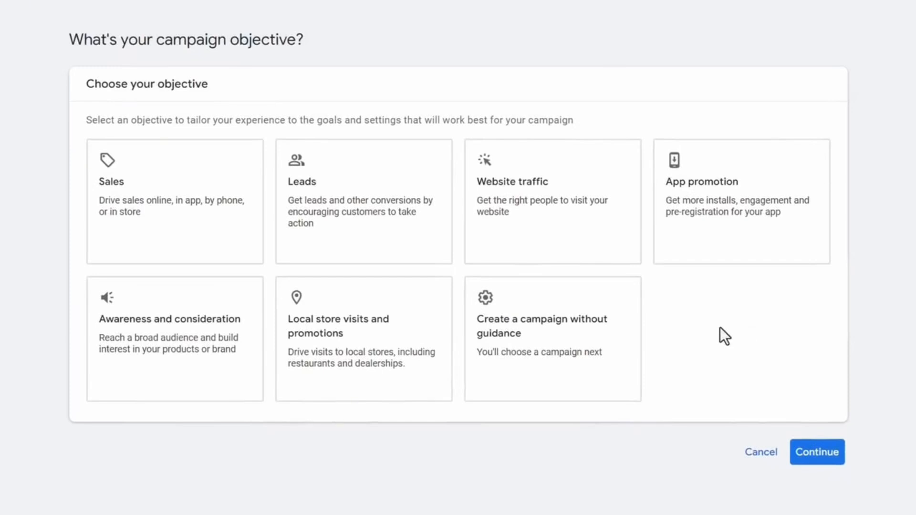
# - Choose to create a campaign without guidance and set its type to Search
pyautogui.click(597, 348)
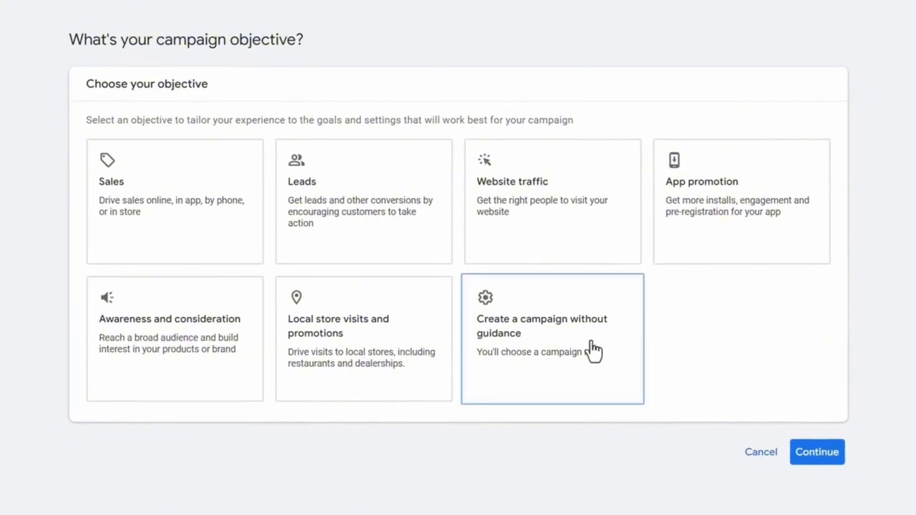
pyautogui.click(563, 353)
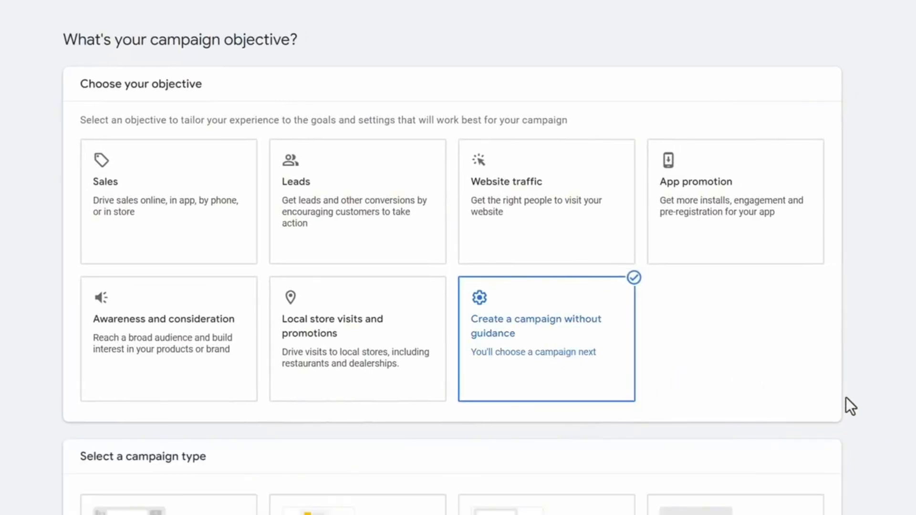
pyautogui.scroll(-5, 849, 400)
pyautogui.scroll(-3, 887, 387)
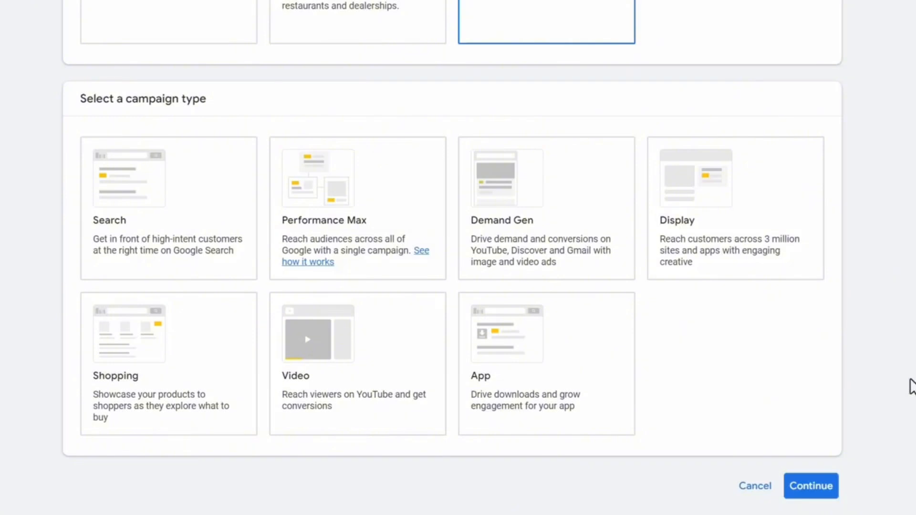
pyautogui.click(210, 229)
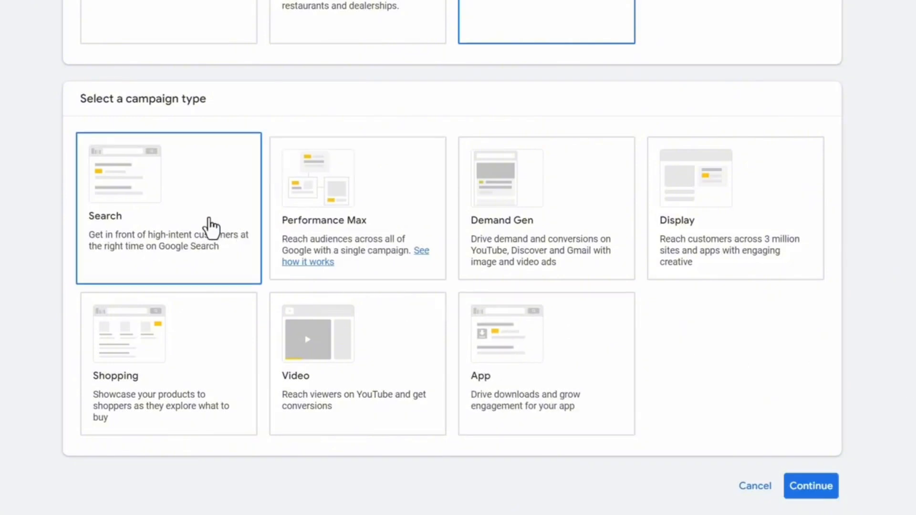
# - Keep the default Contacts conversion goal and choose website visits as the result wanted from the campaign
pyautogui.scroll(-7, 769, 325)
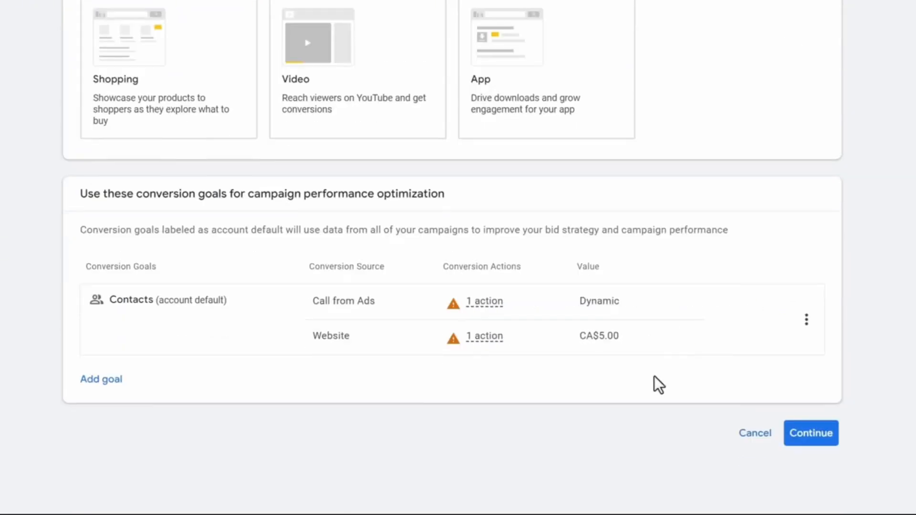
pyautogui.click(814, 434)
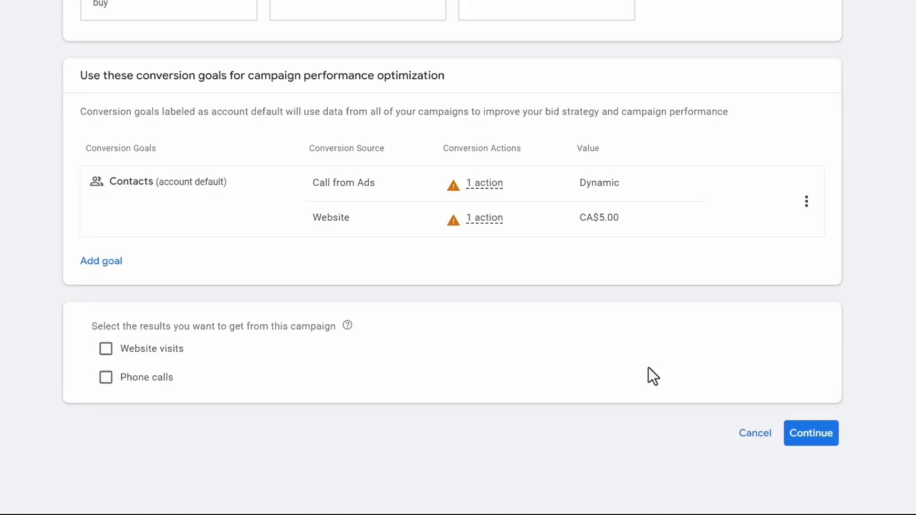
pyautogui.click(106, 350)
pyautogui.click(811, 434)
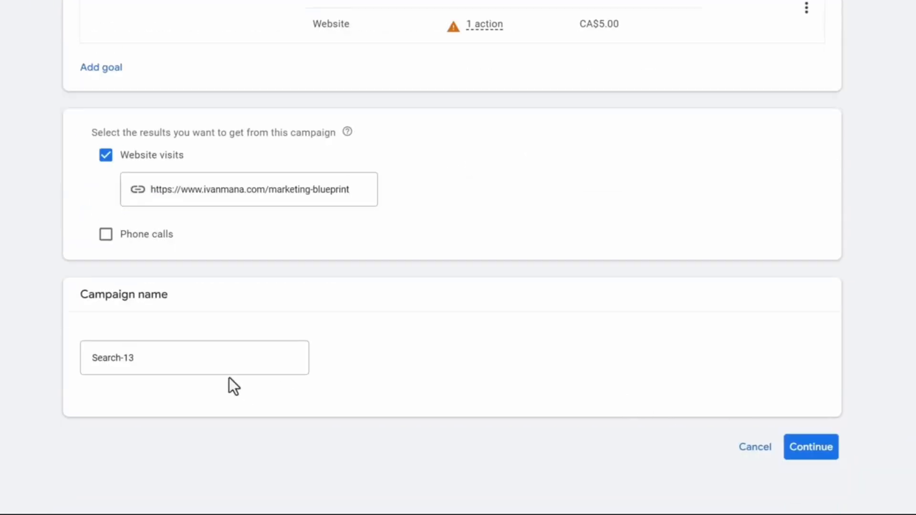
# - Name the campaign "Marketing Blueprint Membership Site" and continue to the bidding settings
pyautogui.moveTo(189, 357); pyautogui.dragTo(72, 359)
pyautogui.write('Marketing Blueprint Membership Site')
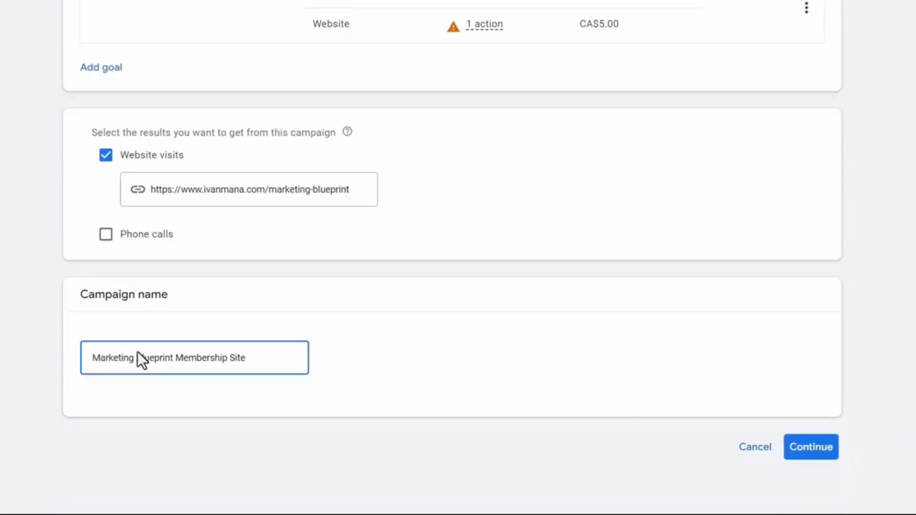
pyautogui.click(819, 448)
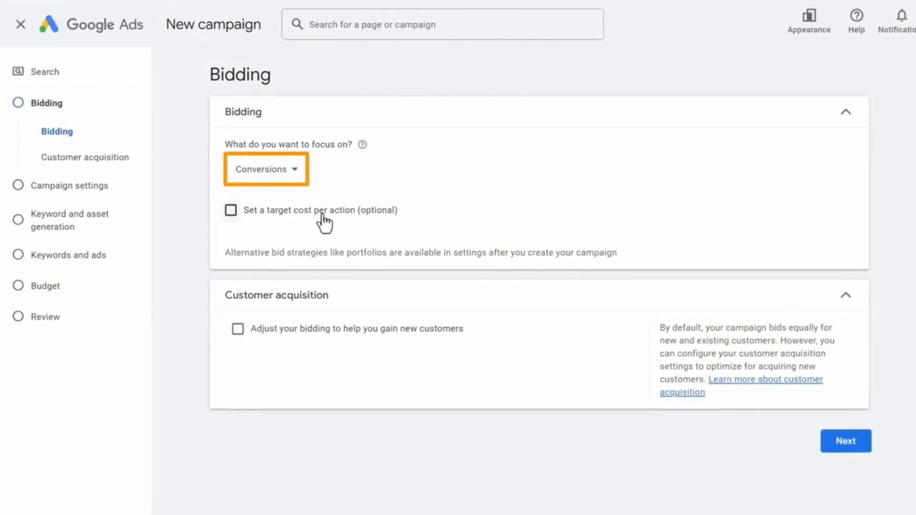
# - Set the bidding focus to Conversion value and continue to the campaign settings
pyautogui.click(283, 176)
pyautogui.click(295, 233)
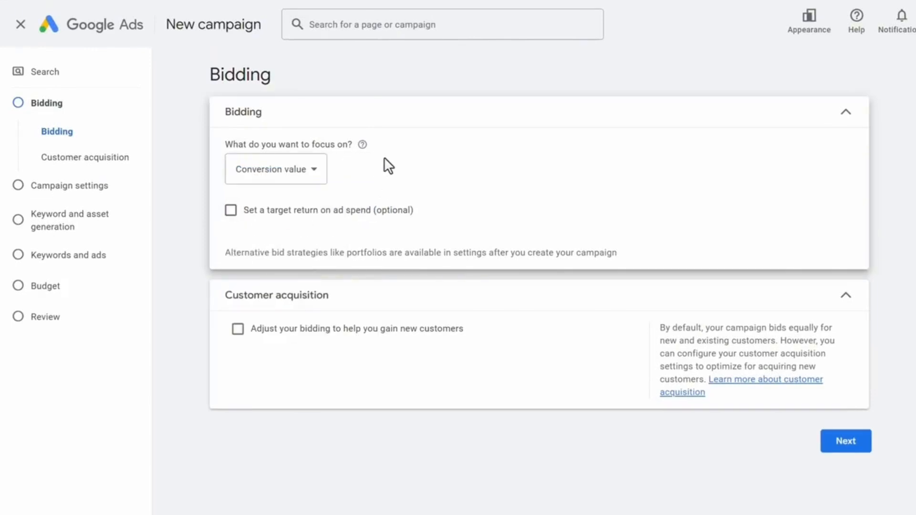
pyautogui.click(294, 176)
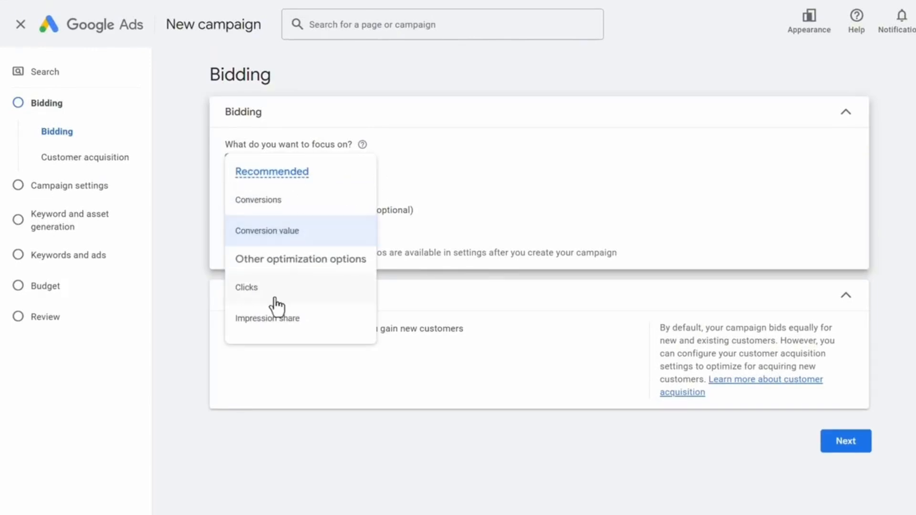
pyautogui.moveTo(334, 302)
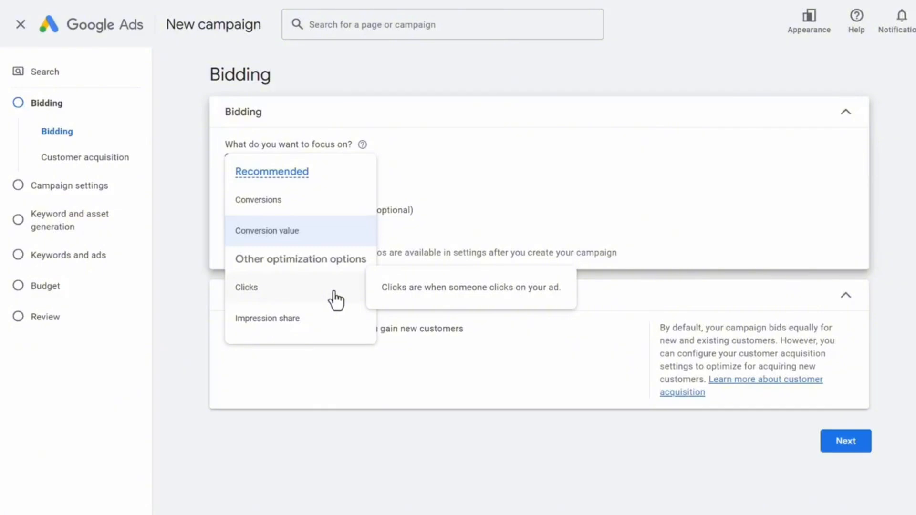
pyautogui.click(668, 144)
pyautogui.click(865, 447)
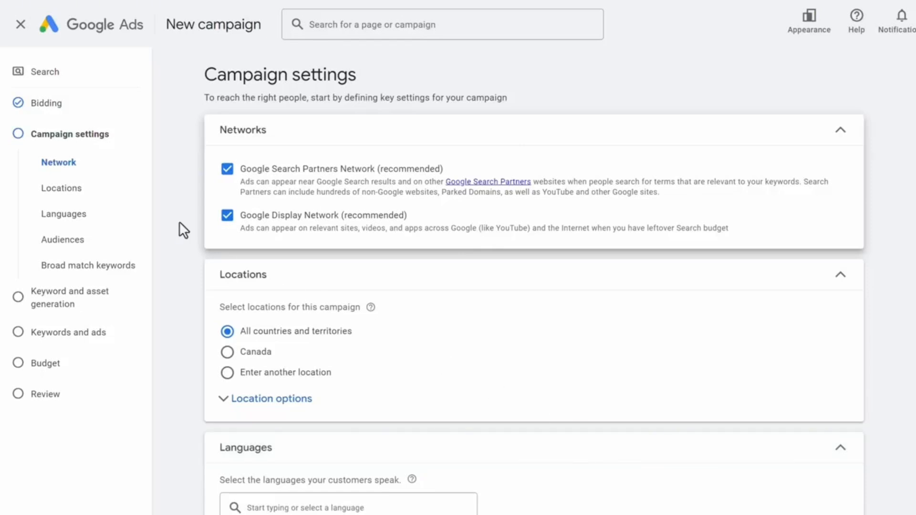
# - Exclude the Google Display Network and the Google Search Partners Network from the campaign
pyautogui.click(225, 224)
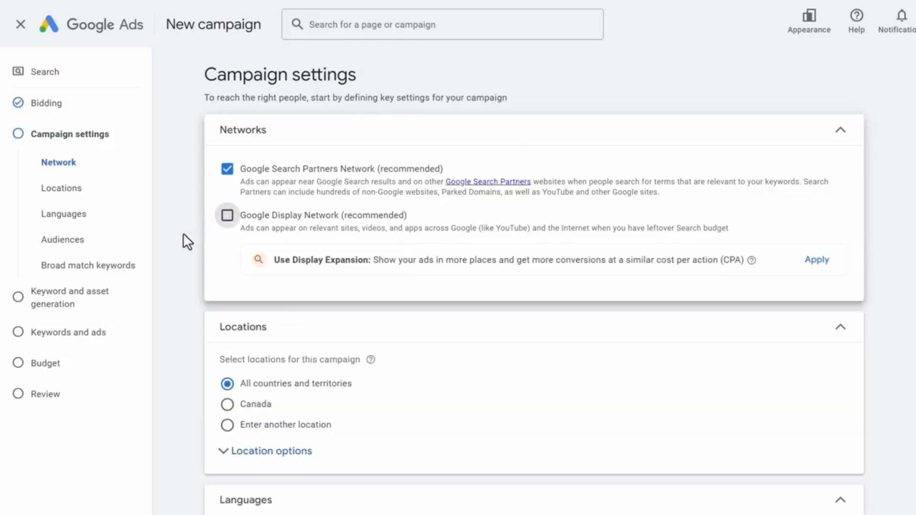
pyautogui.click(228, 170)
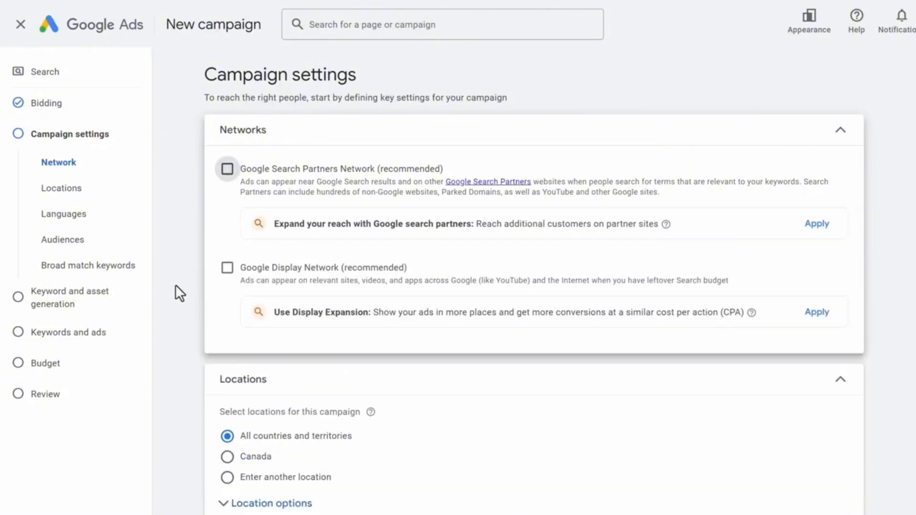
# - Target Canada and the United States, limited to people present in or regularly in the included locations
pyautogui.scroll(-4, 175, 285)
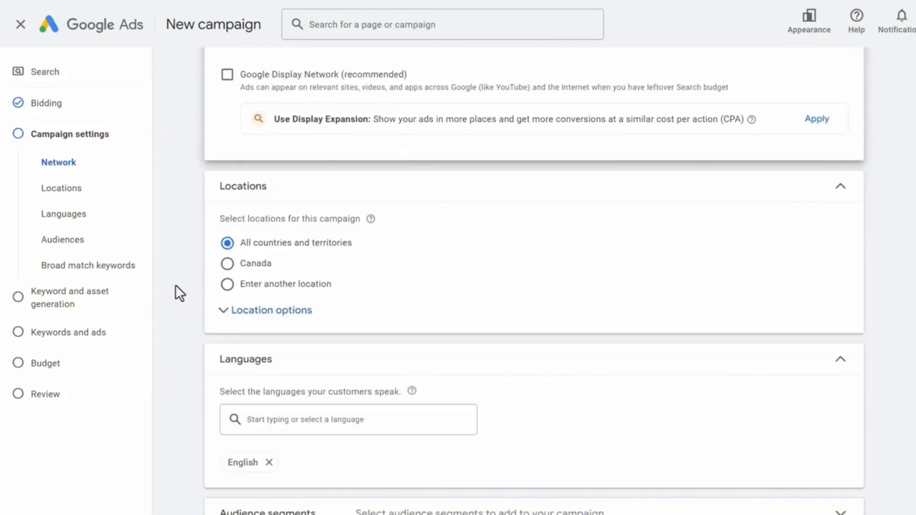
pyautogui.scroll(-1, 176, 284)
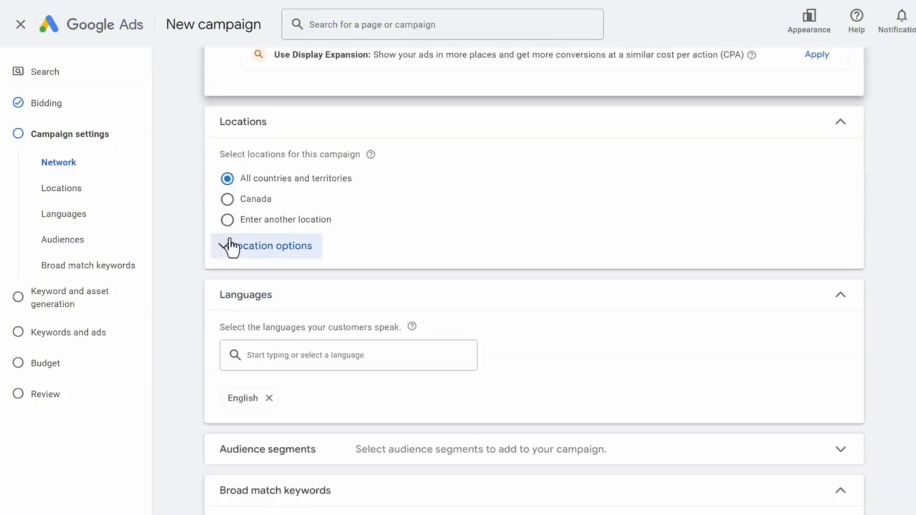
pyautogui.click(276, 224)
pyautogui.click(325, 260)
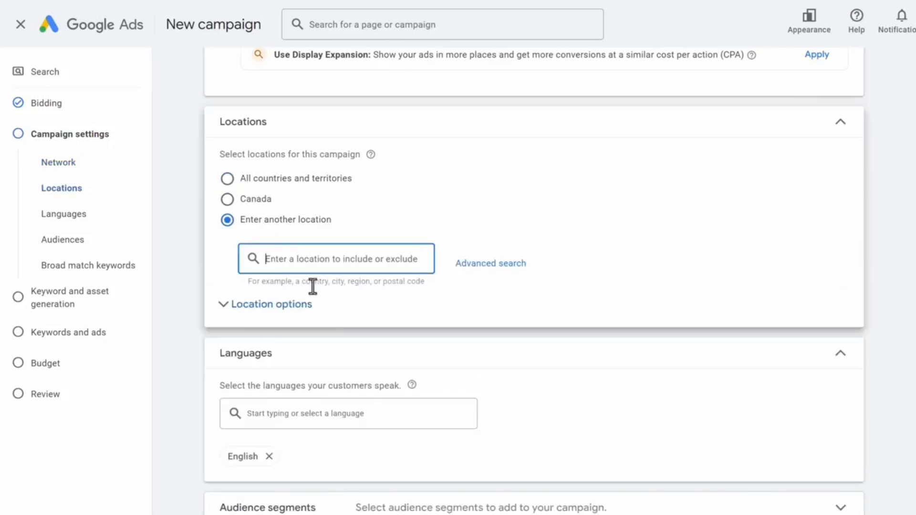
pyautogui.scroll(-1, 300, 300)
pyautogui.click(285, 317)
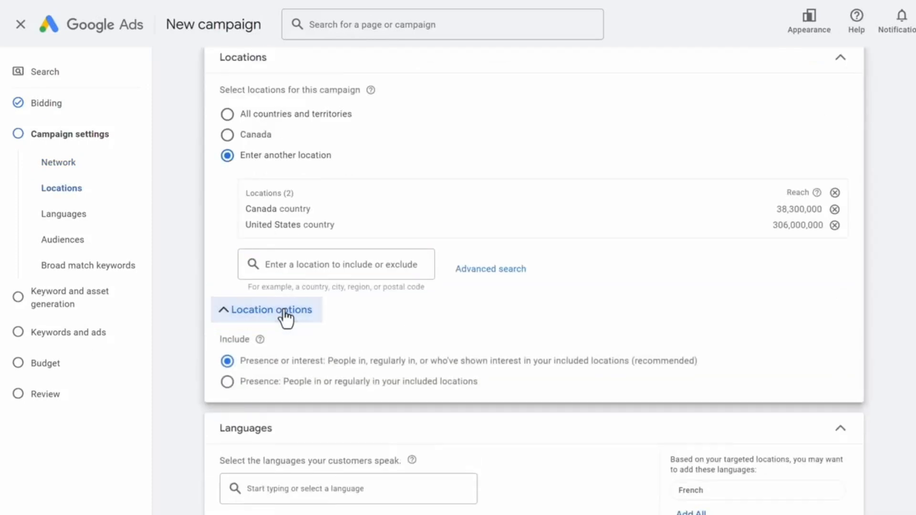
pyautogui.click(310, 384)
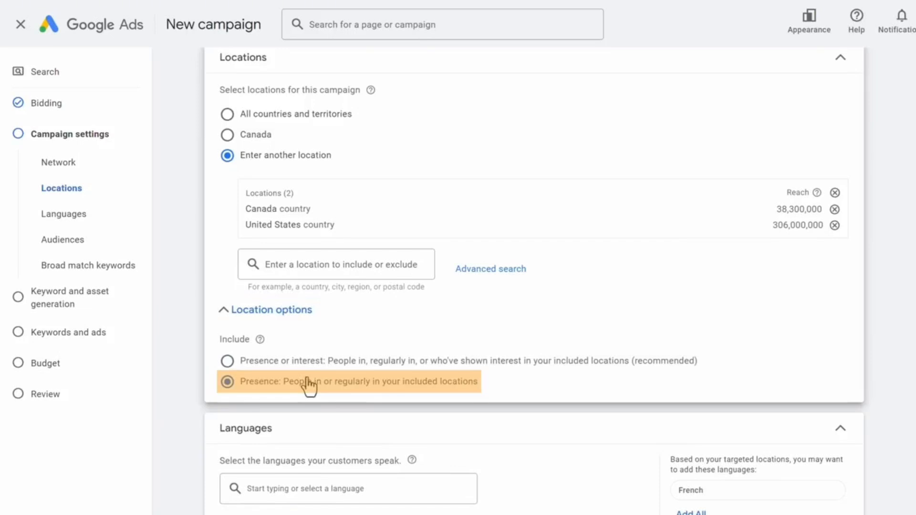
# - Turn off campaign-wide broad match in favour of keyword match types, and skip the AI keyword and asset generation
pyautogui.scroll(-4, 308, 384)
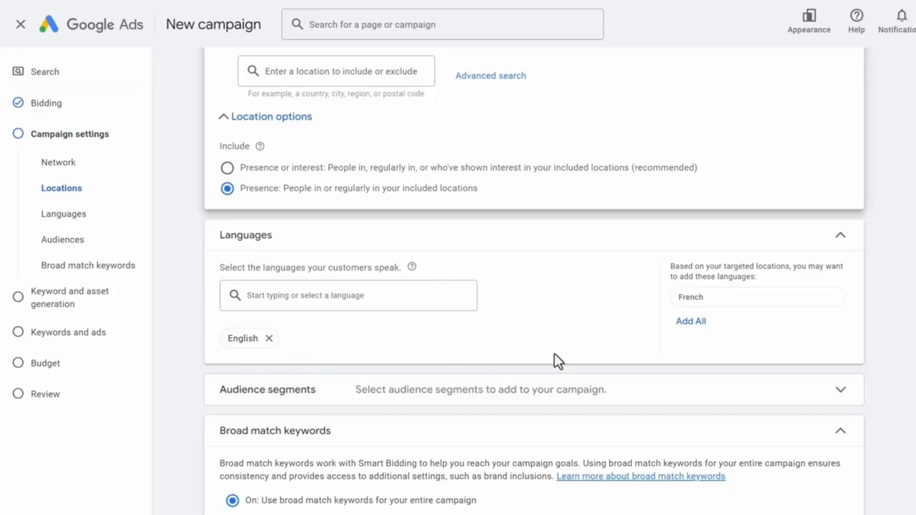
pyautogui.scroll(-2, 787, 419)
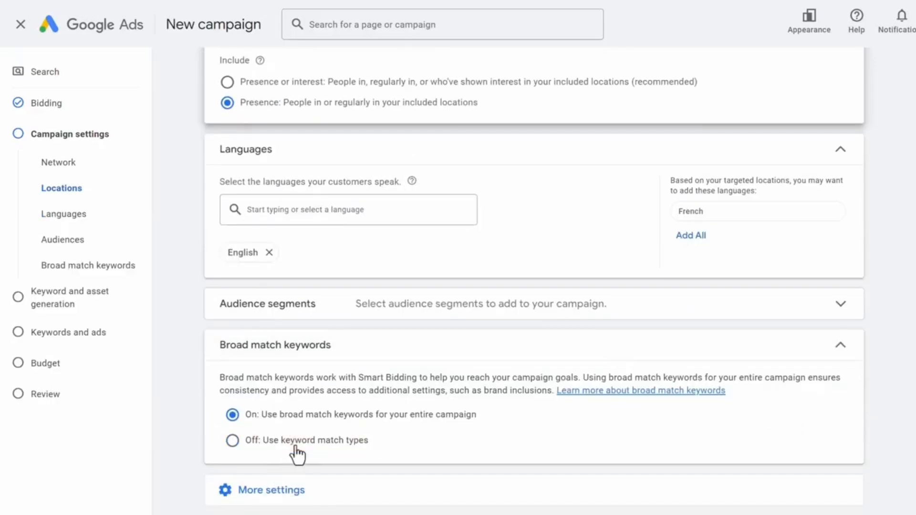
pyautogui.click(297, 448)
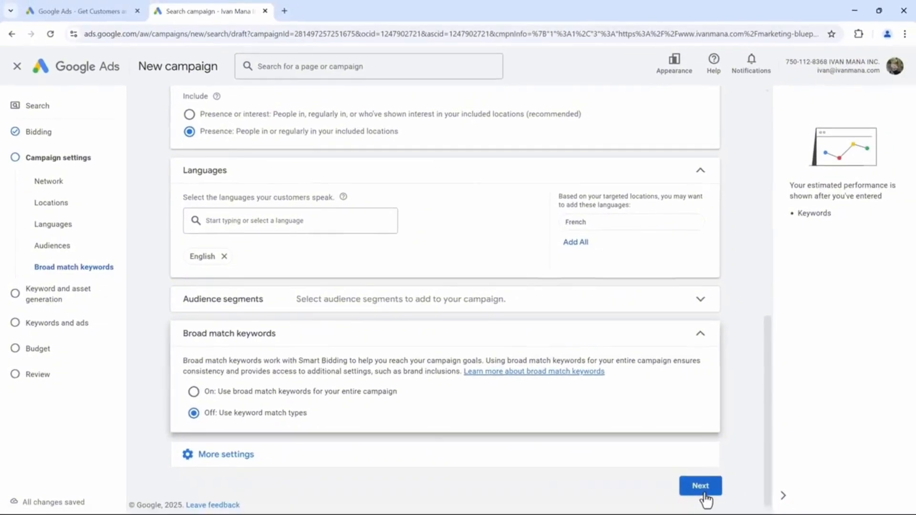
pyautogui.click(726, 493)
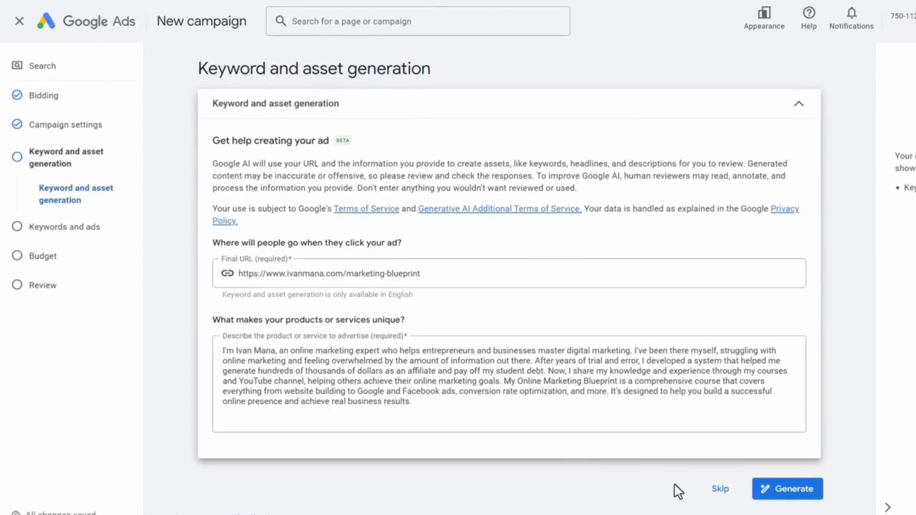
pyautogui.click(718, 490)
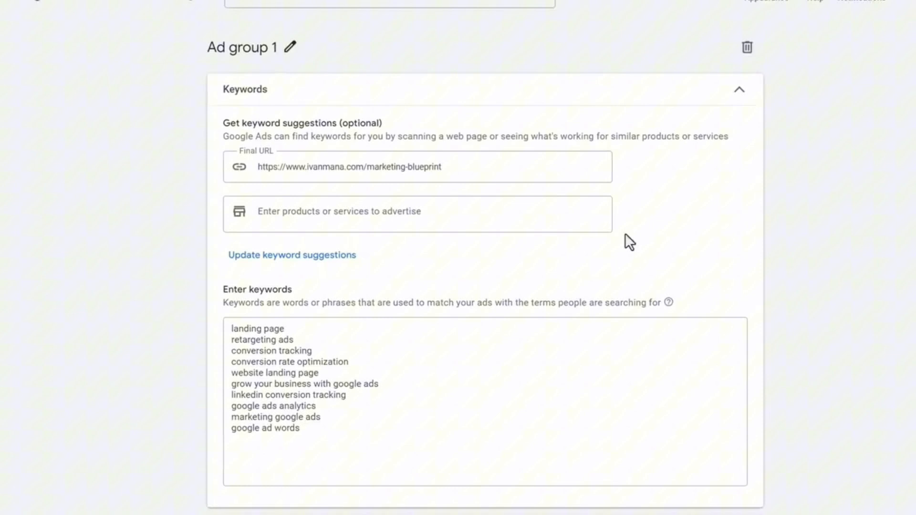
# - Update the keyword suggestions for "online marketing course" and replace the list with mostly exact-match keywords such as [online marketing course] and [paid ads course]
pyautogui.click(338, 212)
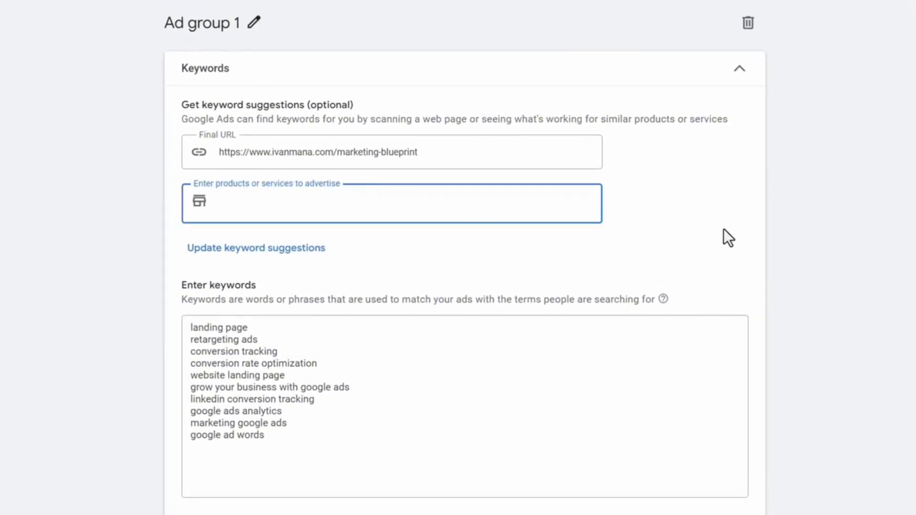
pyautogui.write('online marketing course')
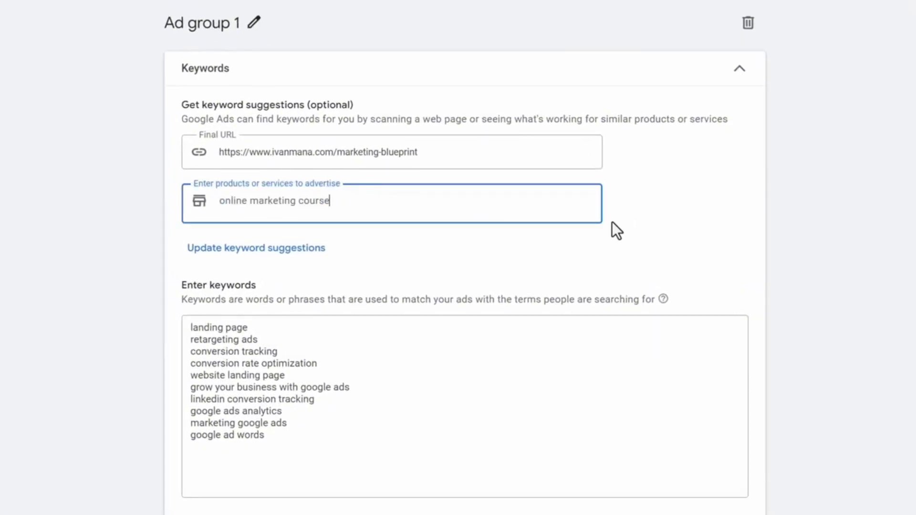
pyautogui.click(265, 253)
pyautogui.click(620, 305)
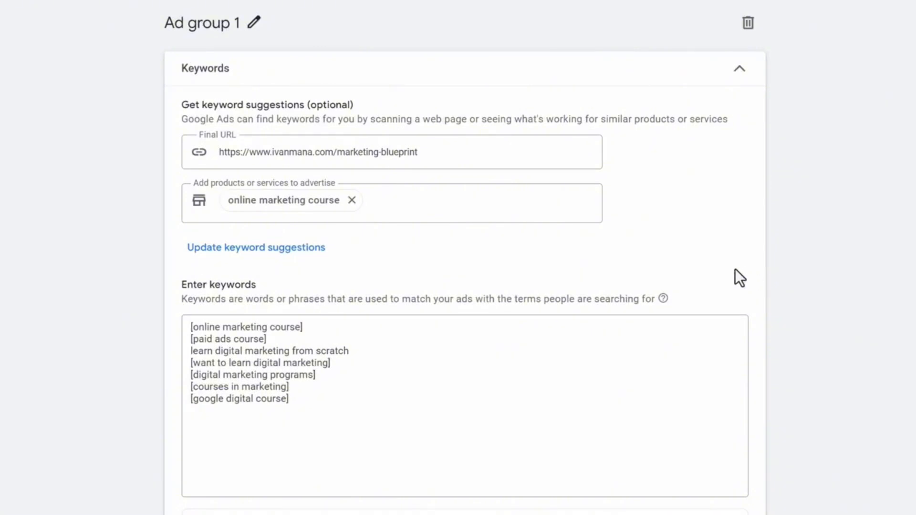
# - Rename the ad group as "Online marketing course"
pyautogui.click(257, 23)
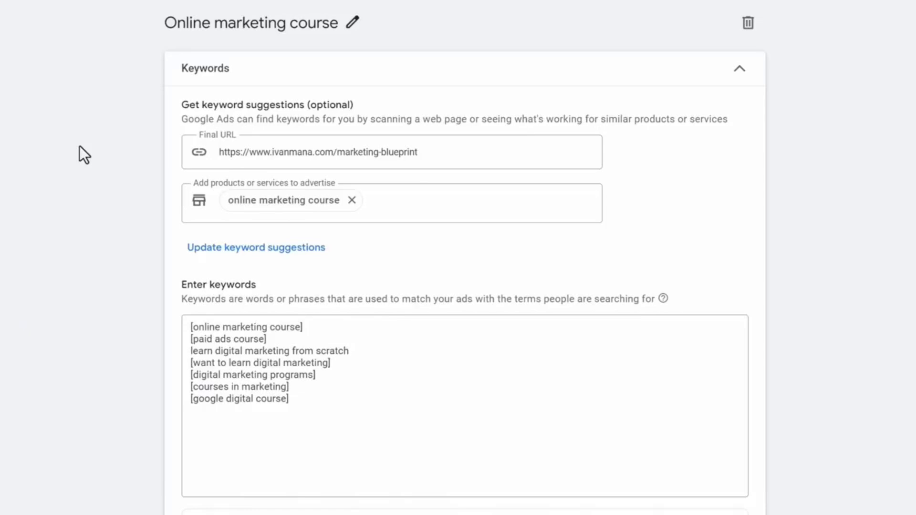
# - Replace the ad's first three headlines with "Learn the A to Z for Marketing", "Learn Digital Marketing From 0" and "Complete Marketing Course"
pyautogui.scroll(-12, 842, 226)
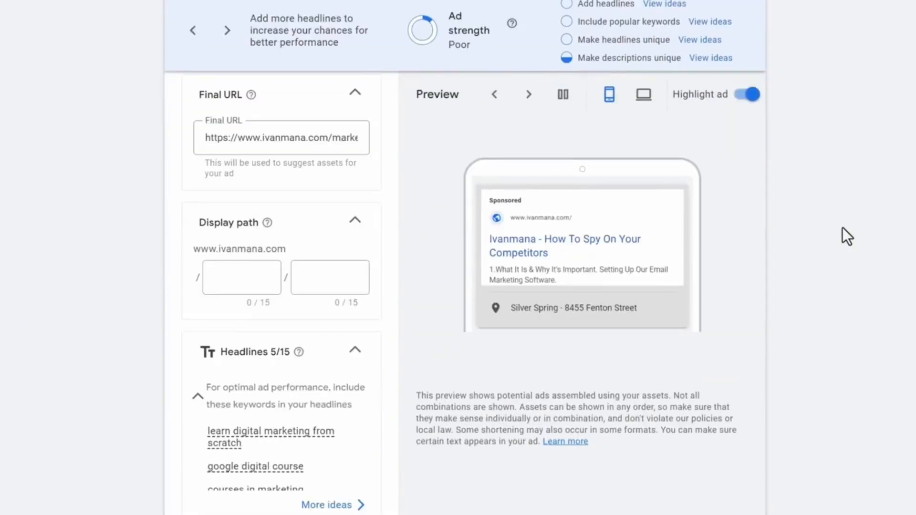
pyautogui.scroll(-7, 843, 228)
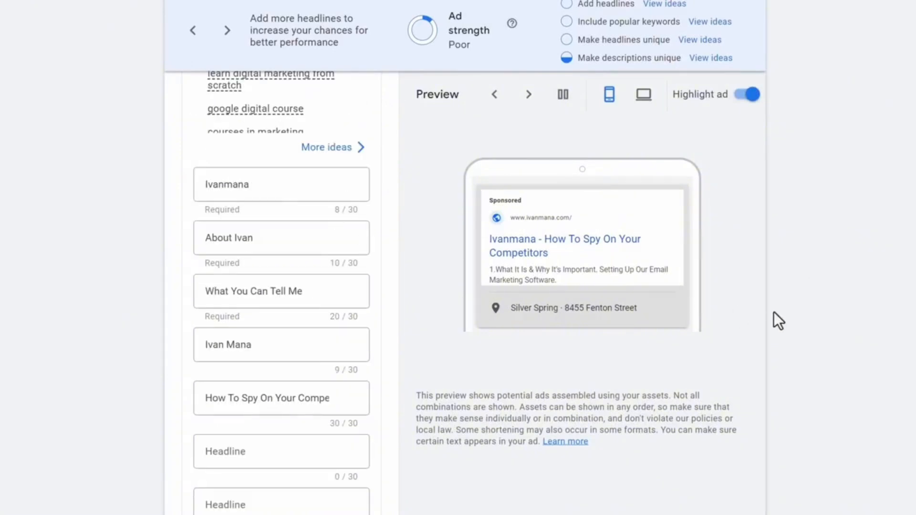
pyautogui.scroll(-8, 787, 320)
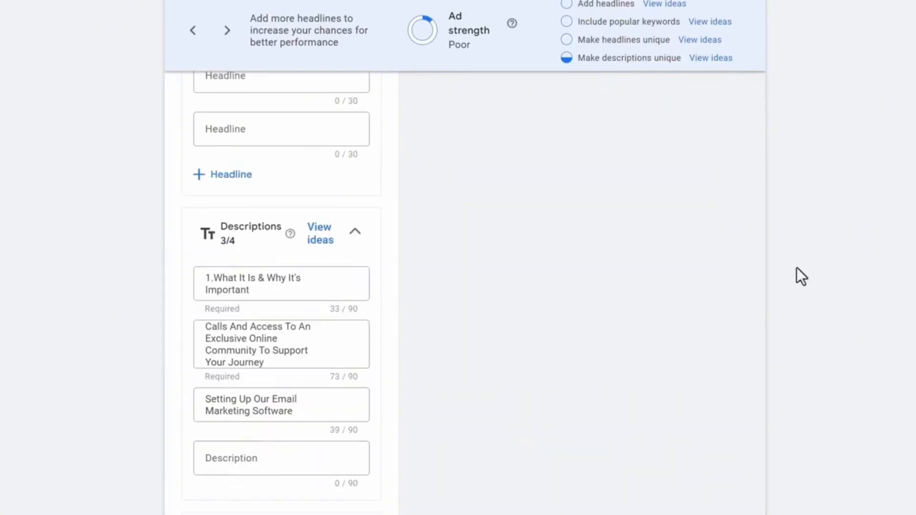
pyautogui.scroll(8, 838, 257)
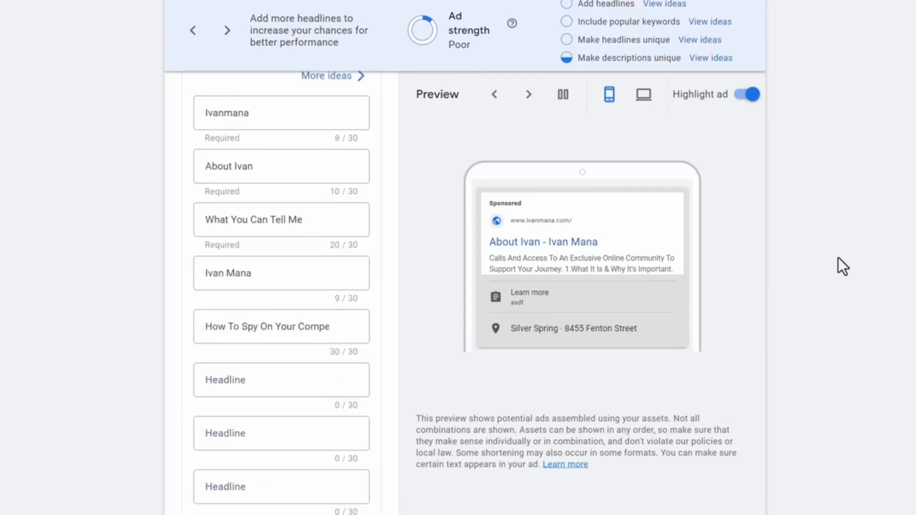
pyautogui.tripleClick(282, 256)
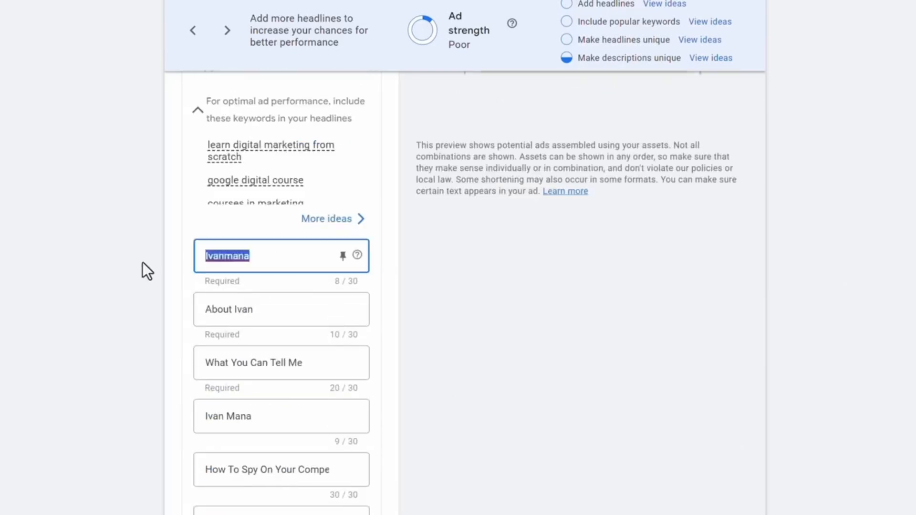
pyautogui.write('Learn the A to Z for Marketing')
pyautogui.tripleClick(272, 311)
pyautogui.write('Learn Digital Marketing From 0')
pyautogui.press('Tab')
pyautogui.write('Complete Digital Marketing Course')
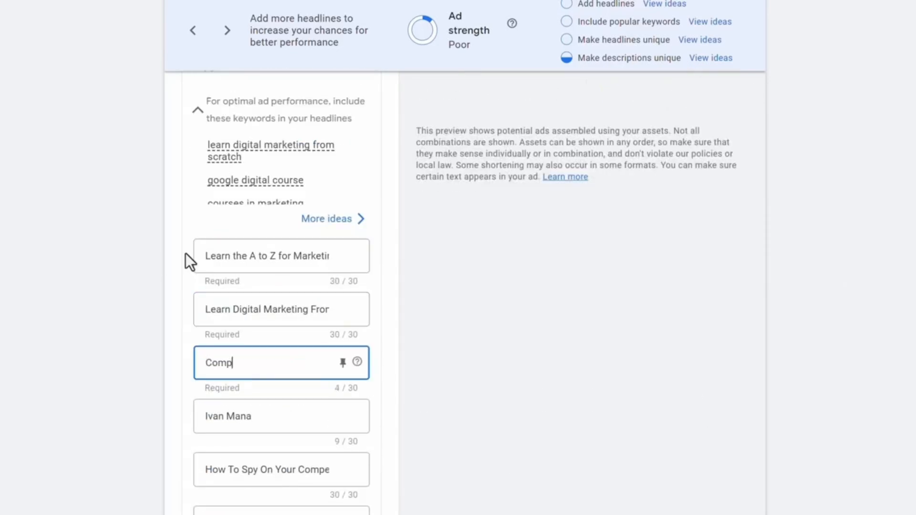
pyautogui.doubleClick(234, 363)
pyautogui.press('BackSpace')
pyautogui.press('Tab')
# - Fill headlines four to six with "Get Your Free 7-Day Trial Now", "Get Instant Access" and "Start Learning Right Now"
pyautogui.scroll(-3, 190, 257)
pyautogui.write('Get Started Now')
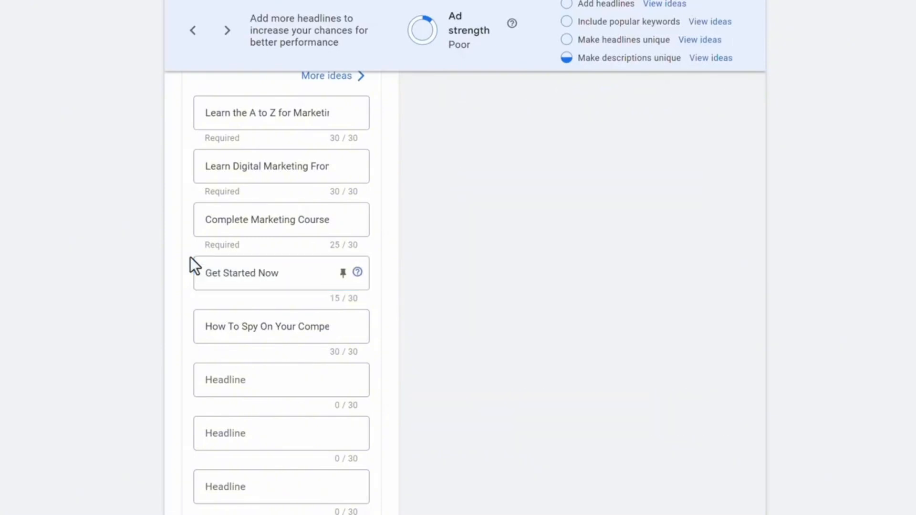
pyautogui.tripleClick(235, 272)
pyautogui.write('Get Your Free 7-Day Trial No')
pyautogui.press('Tab')
pyautogui.write('Get Instant Access')
pyautogui.click(252, 380)
pyautogui.write('Start Learning Right Now')
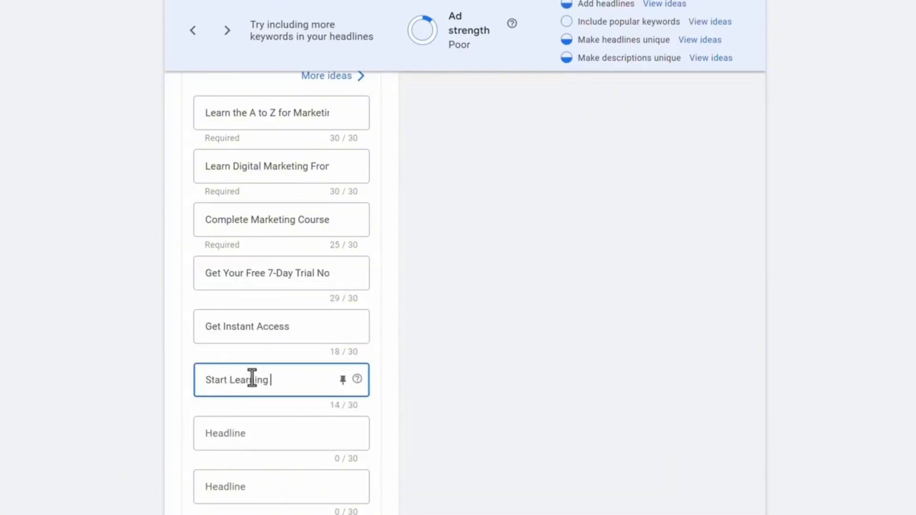
# - Add the headlines "45+ Hours of Updated Content", "Personalized Feedback" and "Dedicated Helpdesk Support" to the ad
pyautogui.click(225, 364)
pyautogui.write('45+ Hours of Content')
pyautogui.click(266, 362)
pyautogui.write('Updated')
pyautogui.click(262, 415)
pyautogui.write('Personalized Feedback')
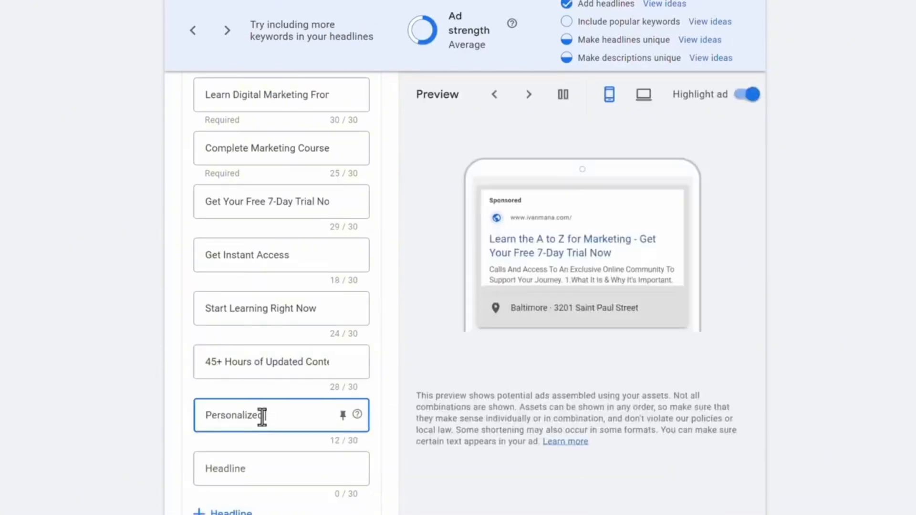
pyautogui.click(233, 397)
pyautogui.write('Dedicated Helpdesk Suppor')
# - Replace the first description with "Learn the A to Z for Marketing Online Without Needing to Pay for Expensive Ad Agencies"
pyautogui.scroll(-5, 234, 397)
pyautogui.click(244, 397)
pyautogui.write('Learn the A to Z for Marketing Online Without Needing to Pay for Expensive Ad Agencies')
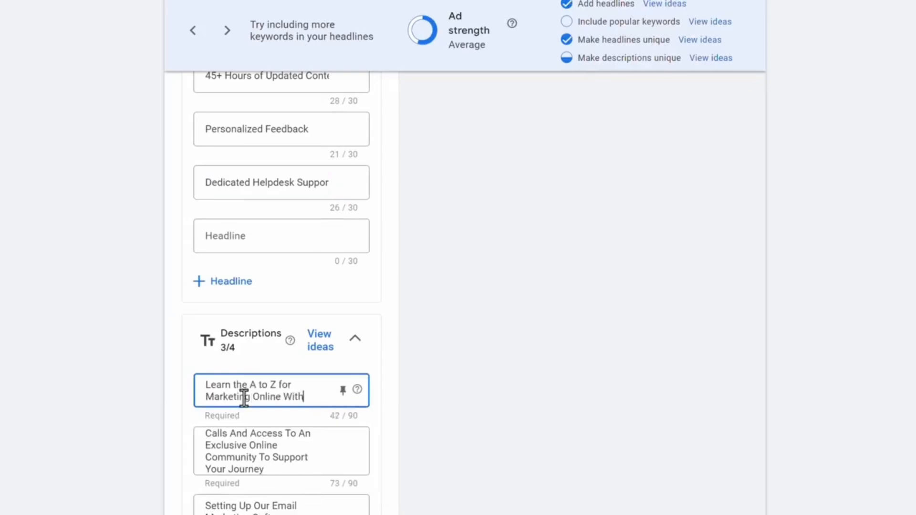
# - Replace the second description with "Get 45+ Hours of New & Updated Content with Dedicated Helpdesk Support"
pyautogui.tripleClick(245, 472)
pyautogui.write('Get 45+ Hours of New & Updated Content with Dedicated Helpdesk Support')
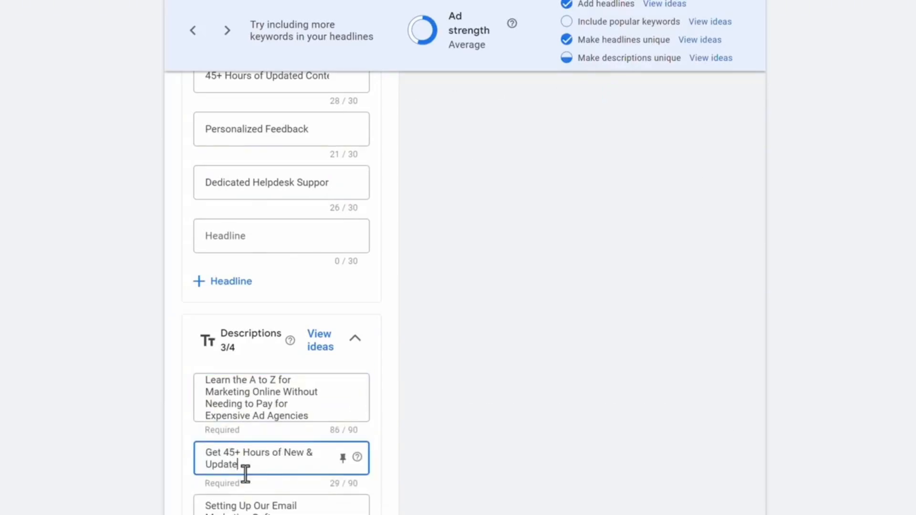
# - Replace the third description with "Start Your 7-Day Free Trial & Get Instant Access to All the Modules Right Away"
pyautogui.scroll(-3, 205, 406)
pyautogui.tripleClick(229, 382)
pyautogui.write('Get a 7-Day Free Trial')
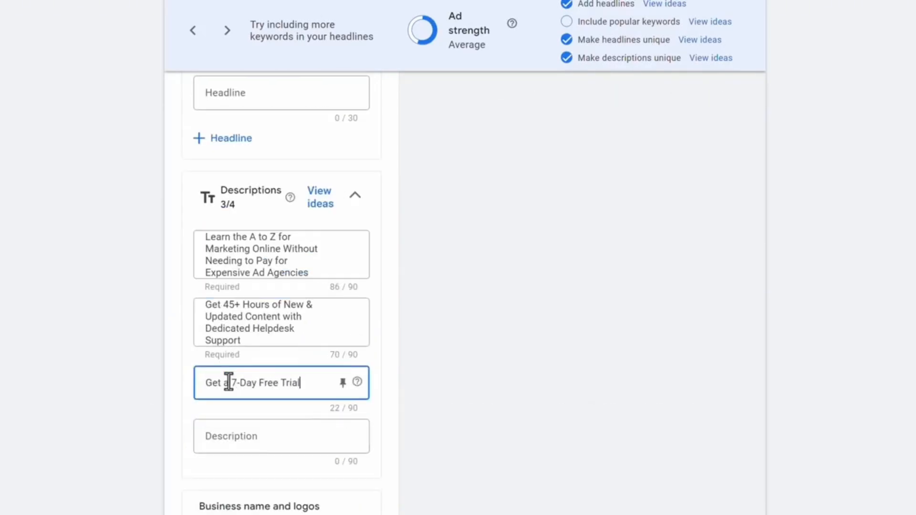
pyautogui.doubleClick(229, 382)
pyautogui.press('BackSpace')
pyautogui.press('BackSpace')
pyautogui.press('BackSpace')
pyautogui.press('BackSpace')
pyautogui.press('BackSpace')
pyautogui.write('Start Your')
pyautogui.click(325, 381)
pyautogui.write('& Get Instant Access to All the Modules Right Away')
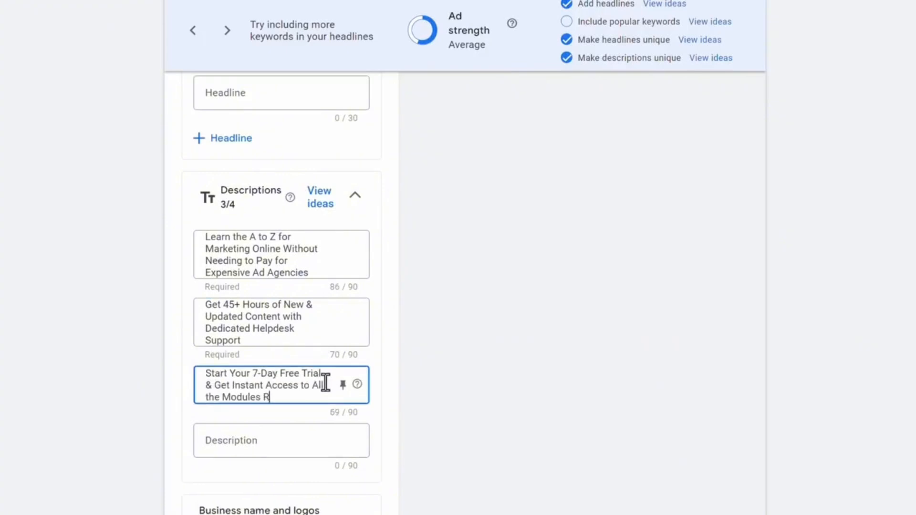
# - Review the ad's headlines and the optional assets, including sitelinks, callouts and the expanded additional asset types
pyautogui.scroll(10, 466, 364)
pyautogui.scroll(-15, 549, 234)
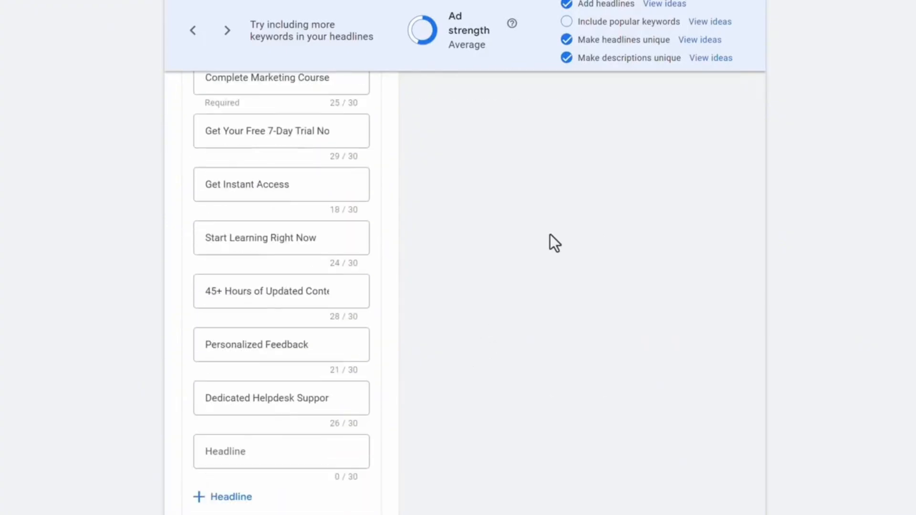
pyautogui.scroll(-5, 575, 256)
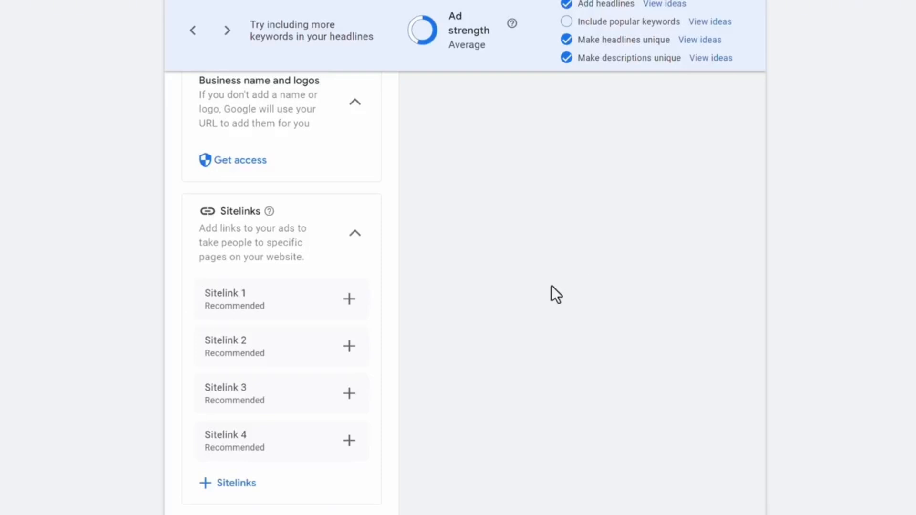
pyautogui.scroll(-2, 551, 286)
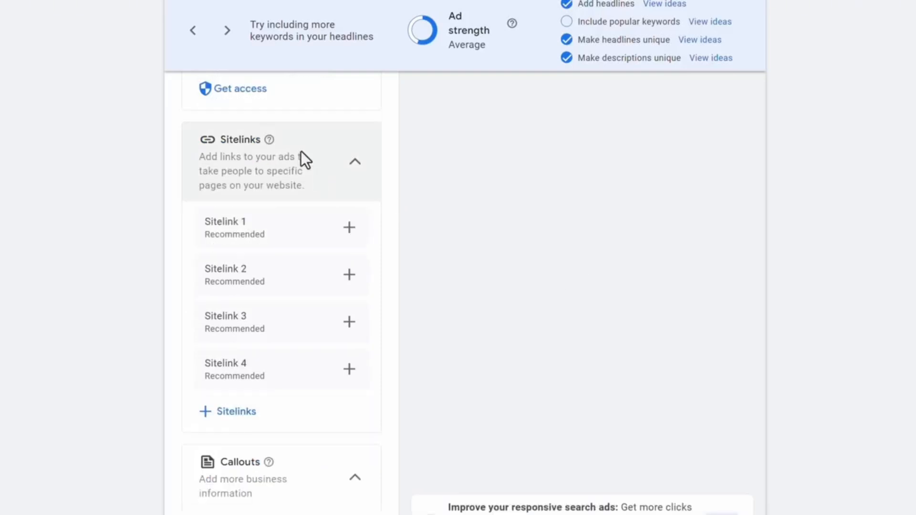
pyautogui.scroll(-5, 583, 251)
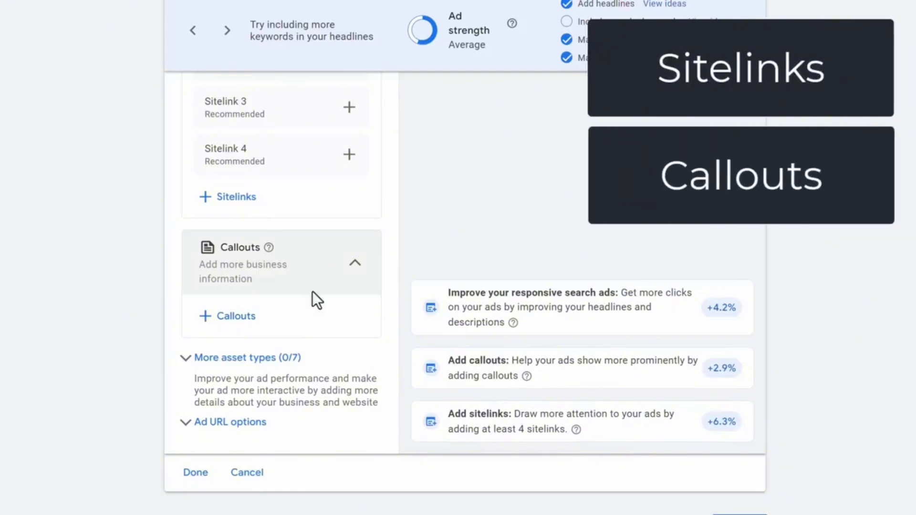
pyautogui.click(334, 358)
pyautogui.scroll(-6, 286, 305)
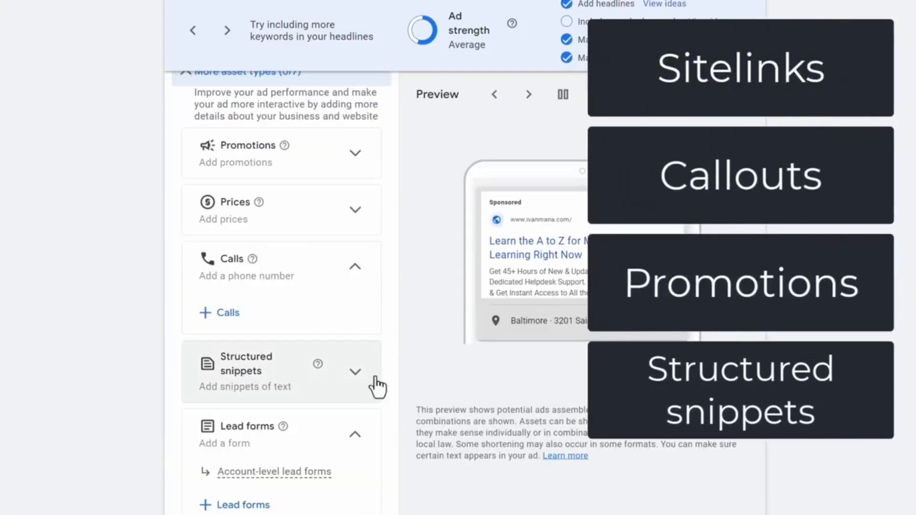
pyautogui.scroll(-7, 436, 399)
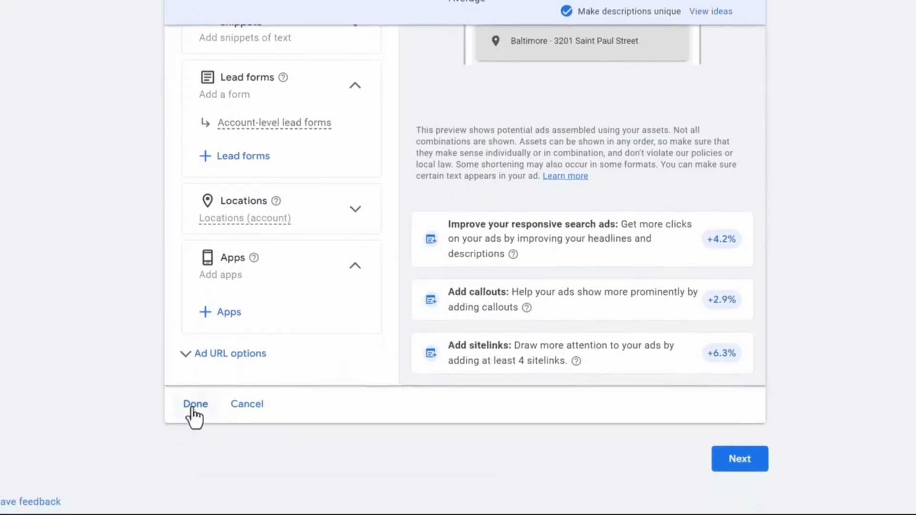
# - Finish the ad and accept the recommended average daily budget of CA$290.72
pyautogui.click(194, 409)
pyautogui.click(751, 464)
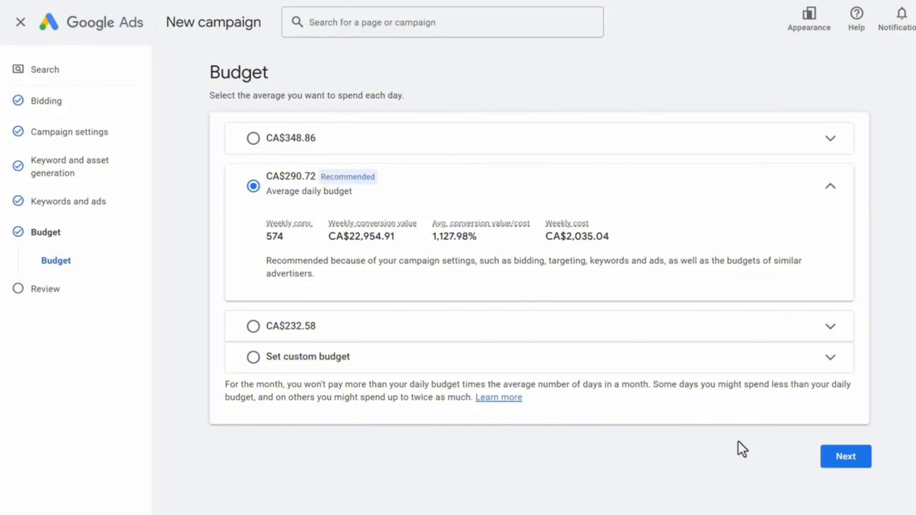
pyautogui.click(859, 460)
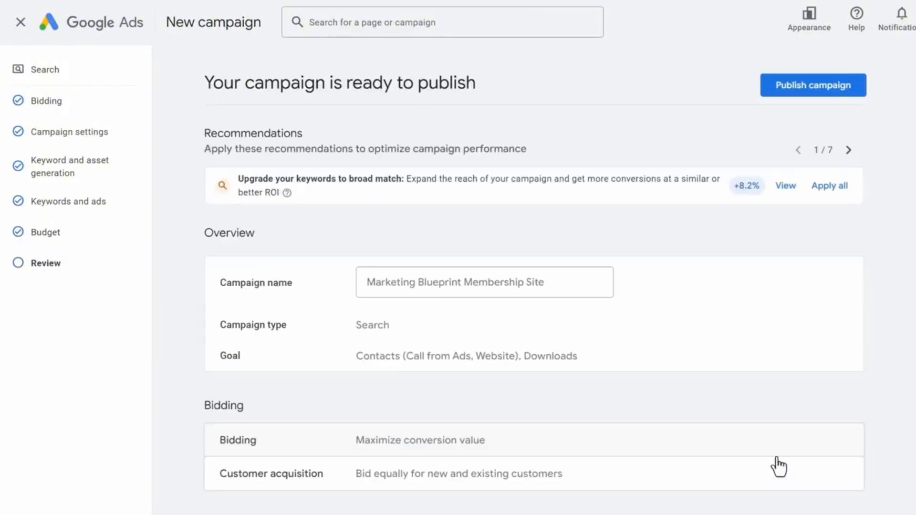
# - Review the campaign summary and publish the campaign
pyautogui.scroll(-7, 650, 414)
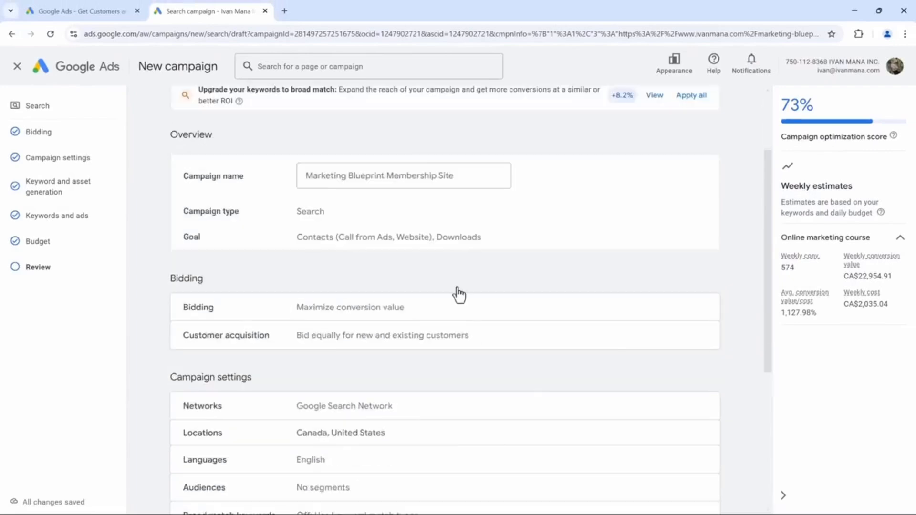
pyautogui.scroll(7, 472, 390)
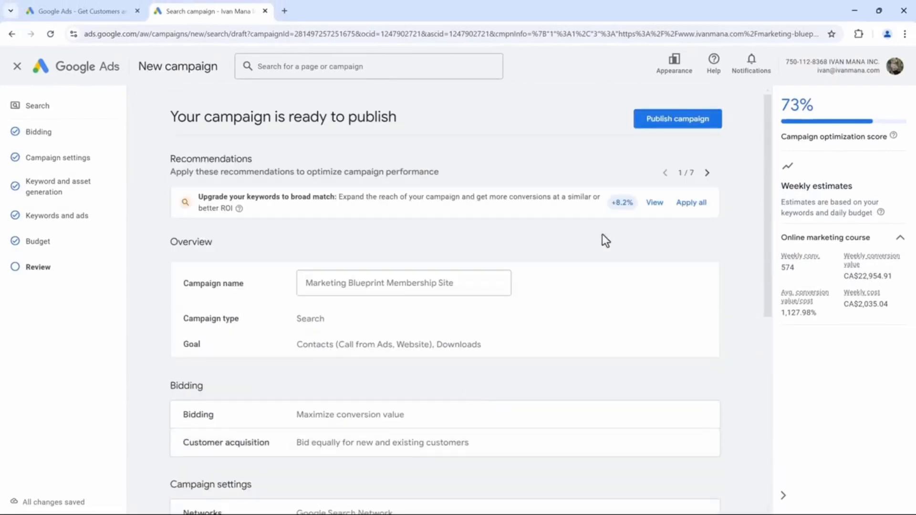
pyautogui.click(713, 127)
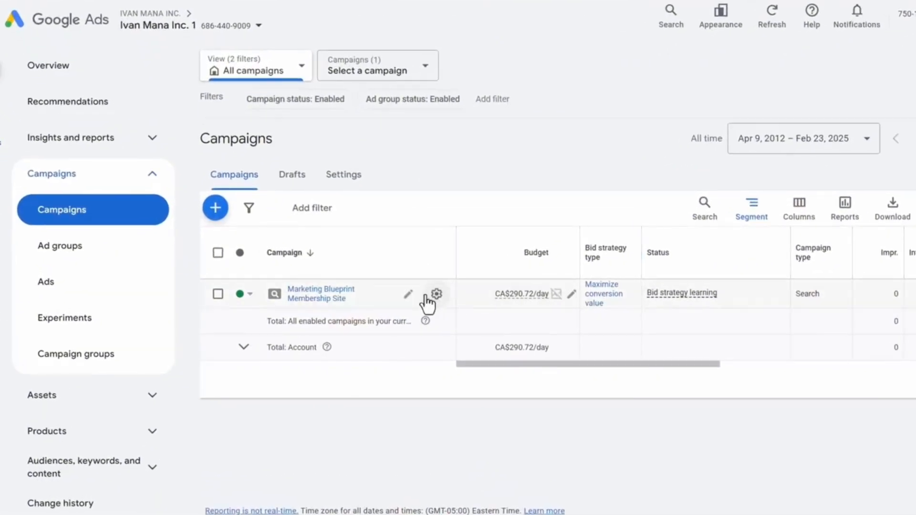
# - Open the Marketing Blueprint Membership Site campaign's settings and close them without changes
pyautogui.click(436, 295)
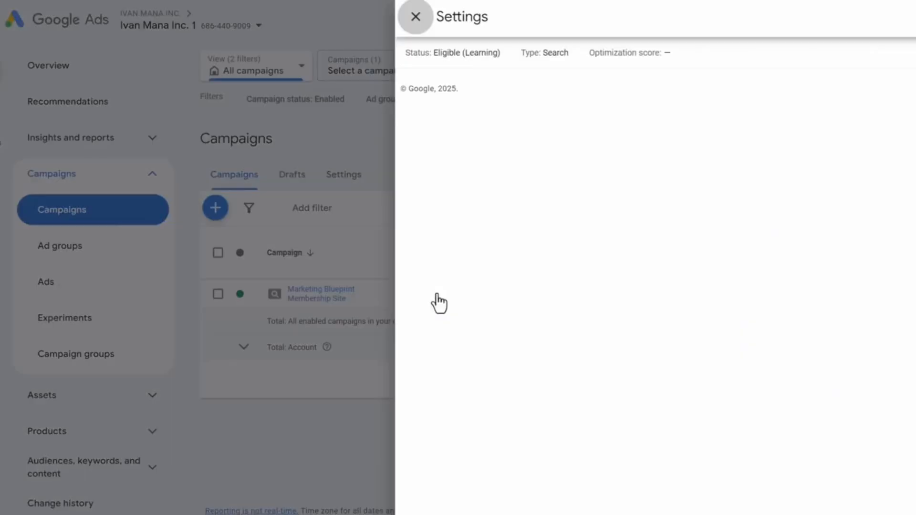
pyautogui.click(419, 15)
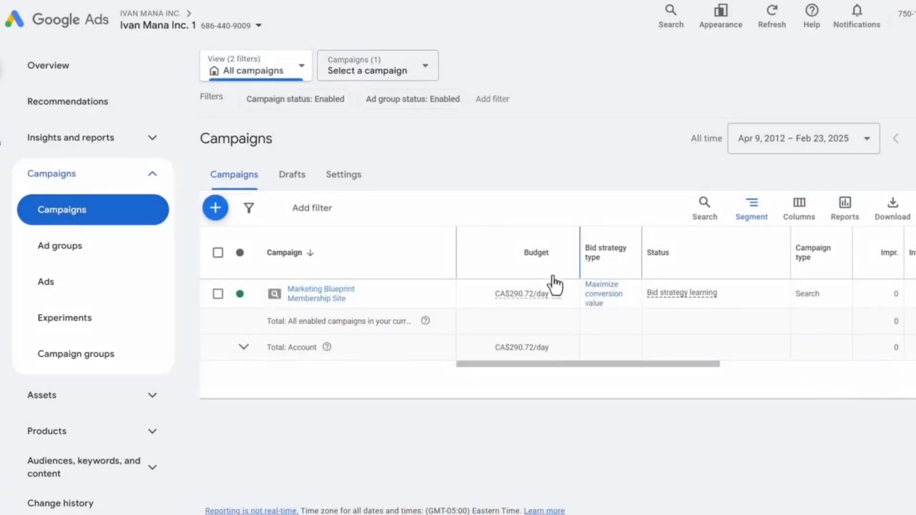
# - Open the campaign's "Online marketing course" ad group and view its search keywords and ads
pyautogui.click(325, 289)
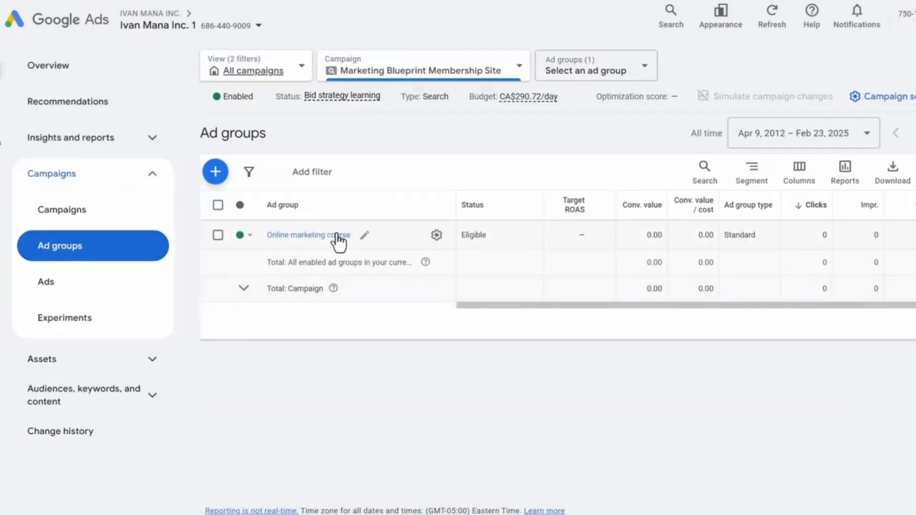
pyautogui.click(337, 237)
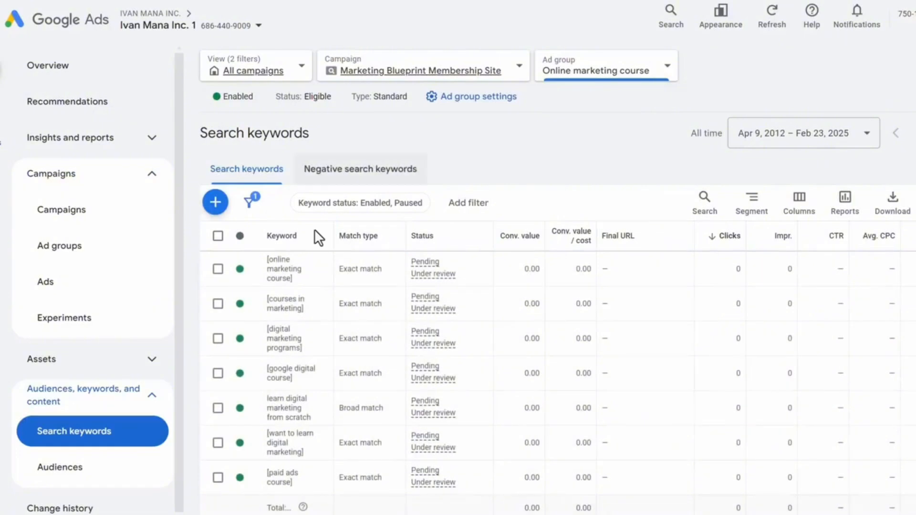
pyautogui.click(117, 285)
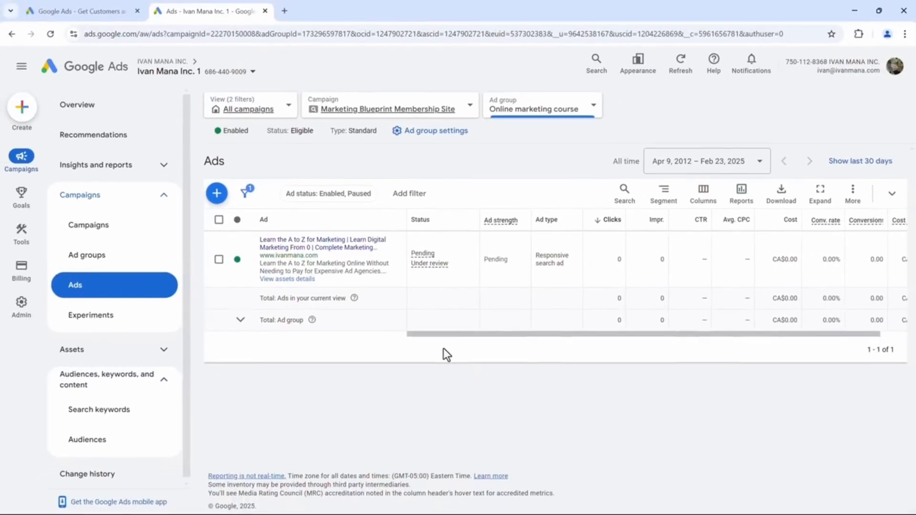
# - Open a new browser tab
pyautogui.click(284, 10)
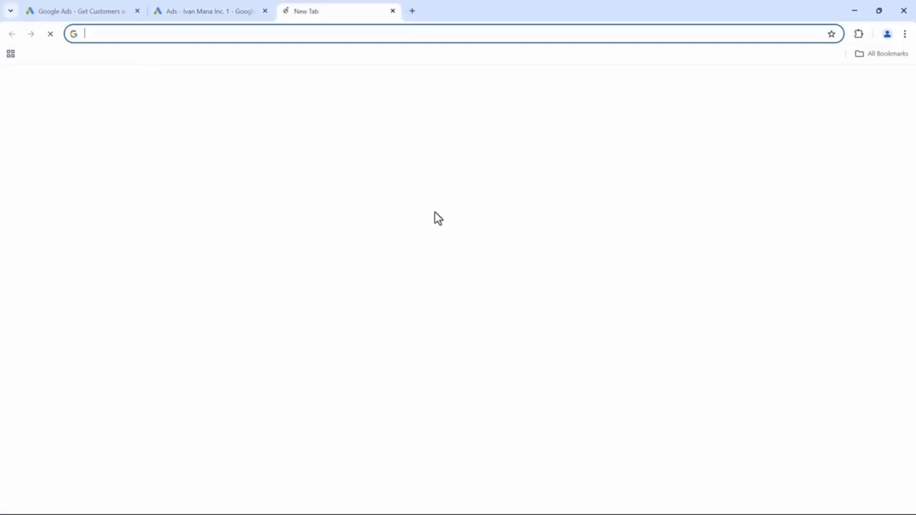